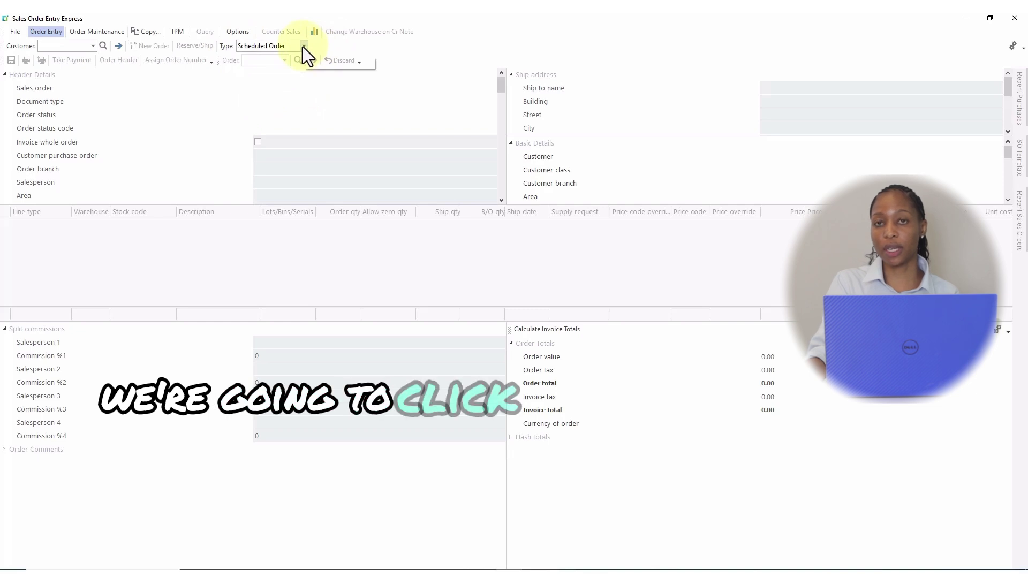
# Step: Start an IBT order for the inter-branch customer's code, auto-filling branch 30 and salesperson 300
pyautogui.click(303, 46)
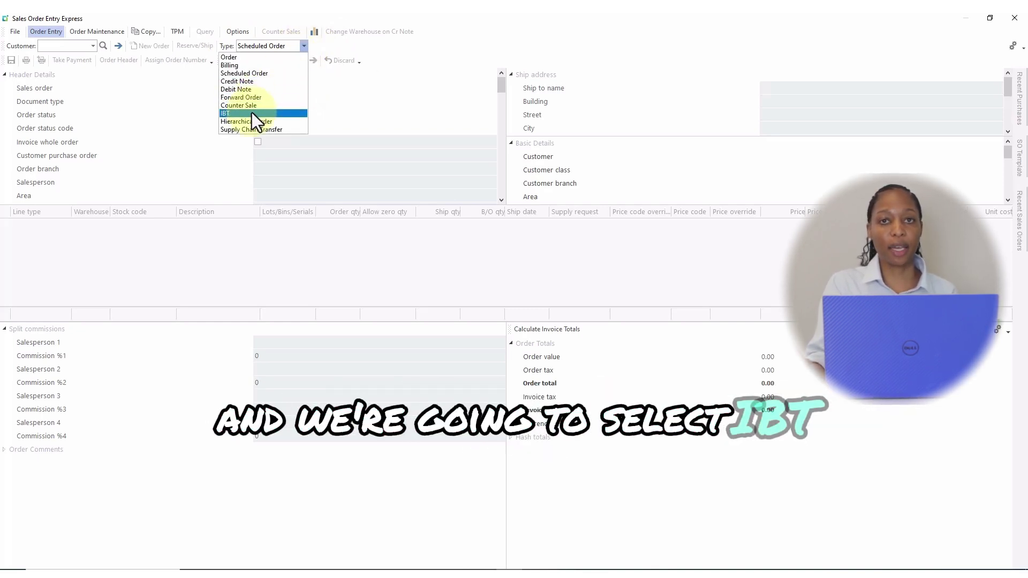
pyautogui.click(224, 114)
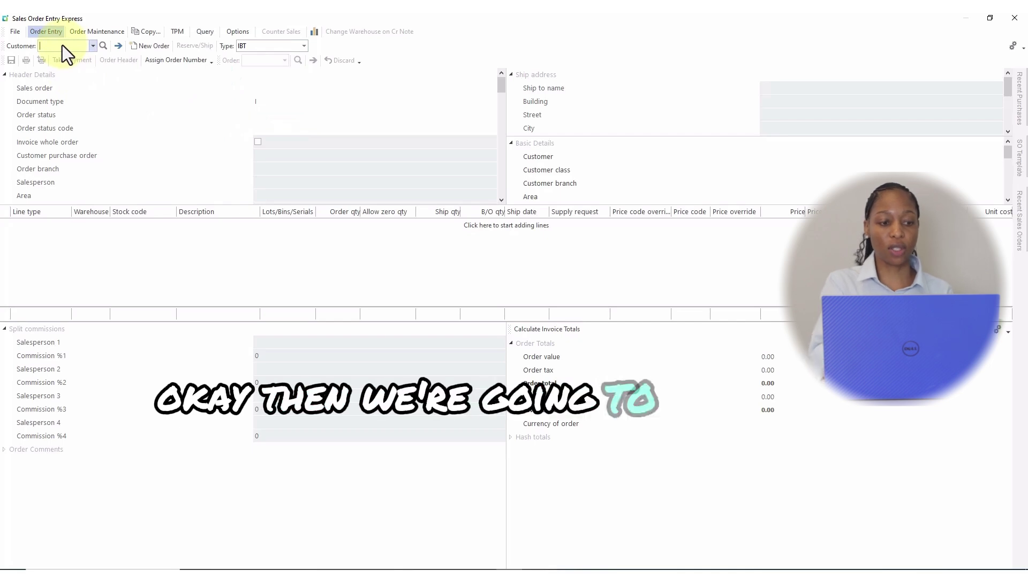
pyautogui.write('1')
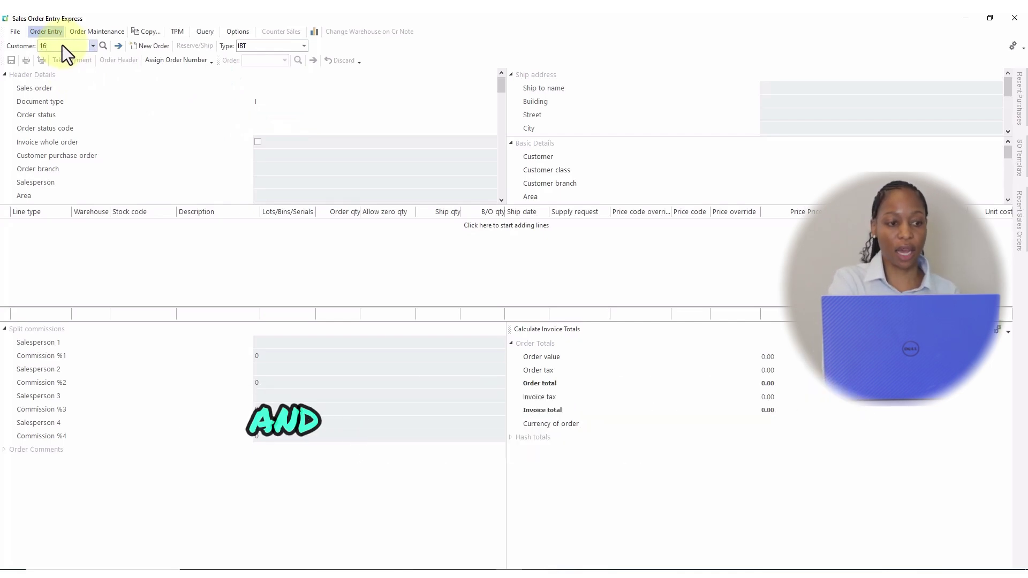
pyautogui.write('6')
pyautogui.press('Return')
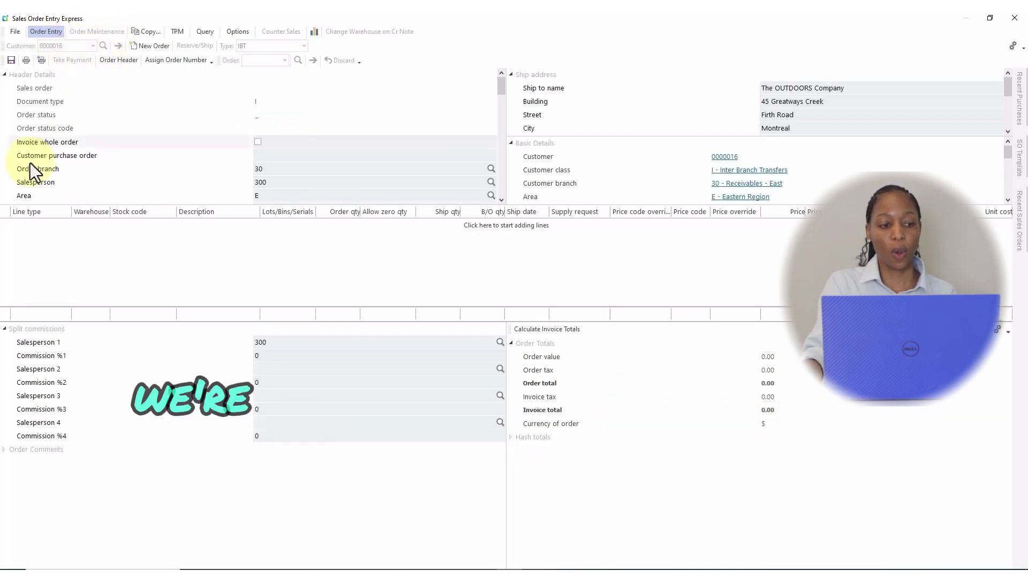
# Step: Add an order line in warehouse N for 5 units of stock code A100
pyautogui.click(24, 221)
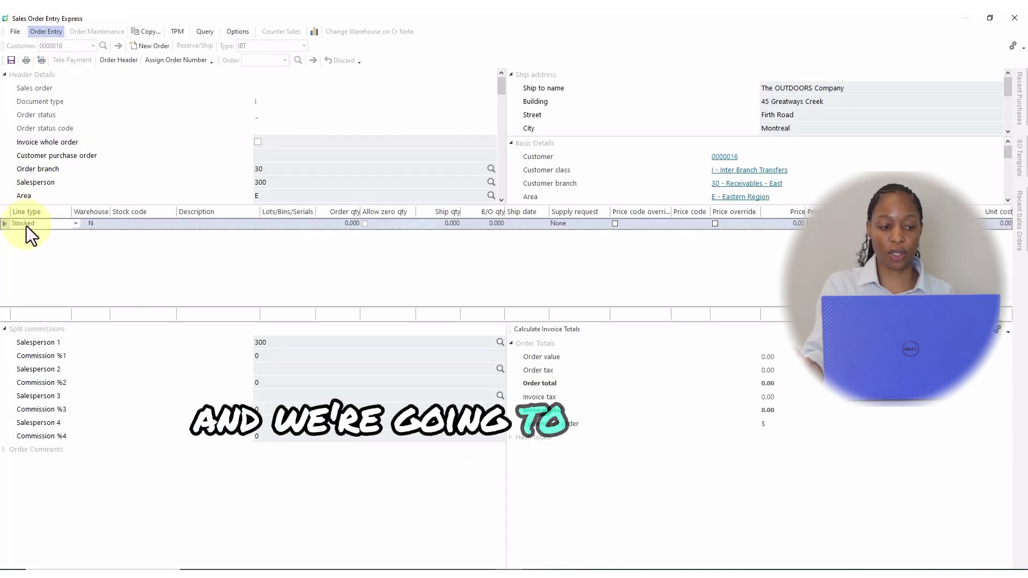
pyautogui.press('Tab')
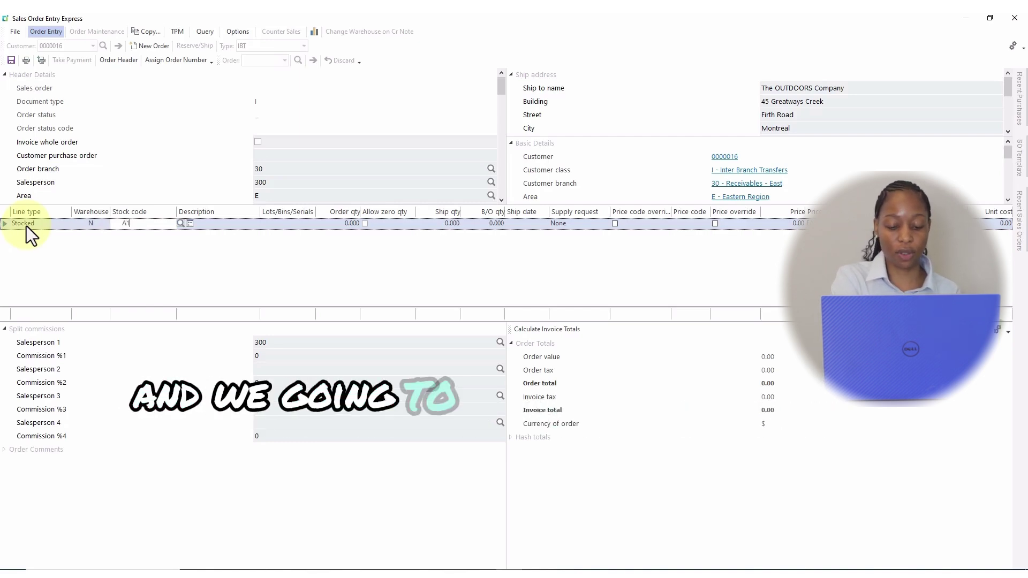
pyautogui.write('A100')
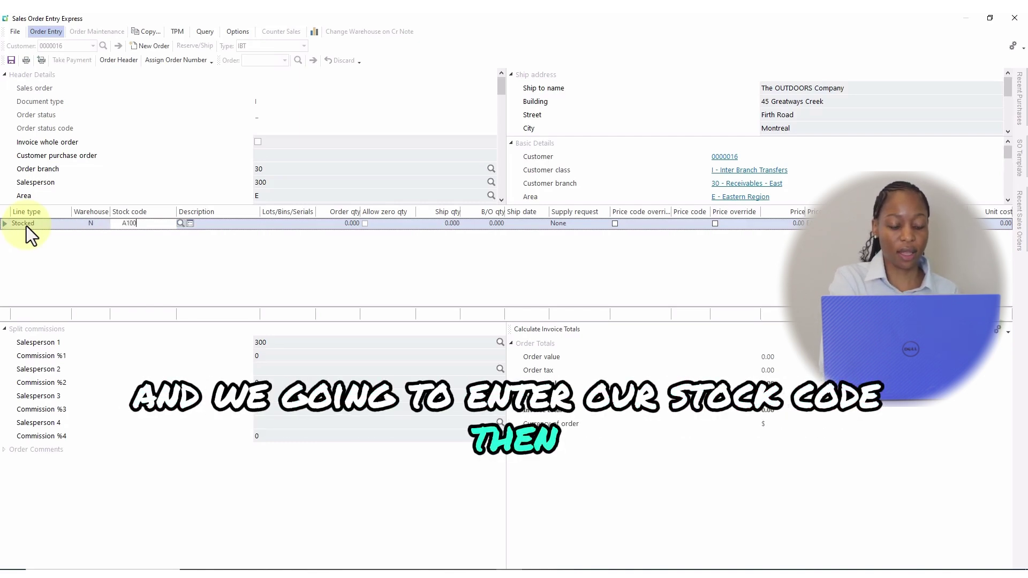
pyautogui.press('Tab')
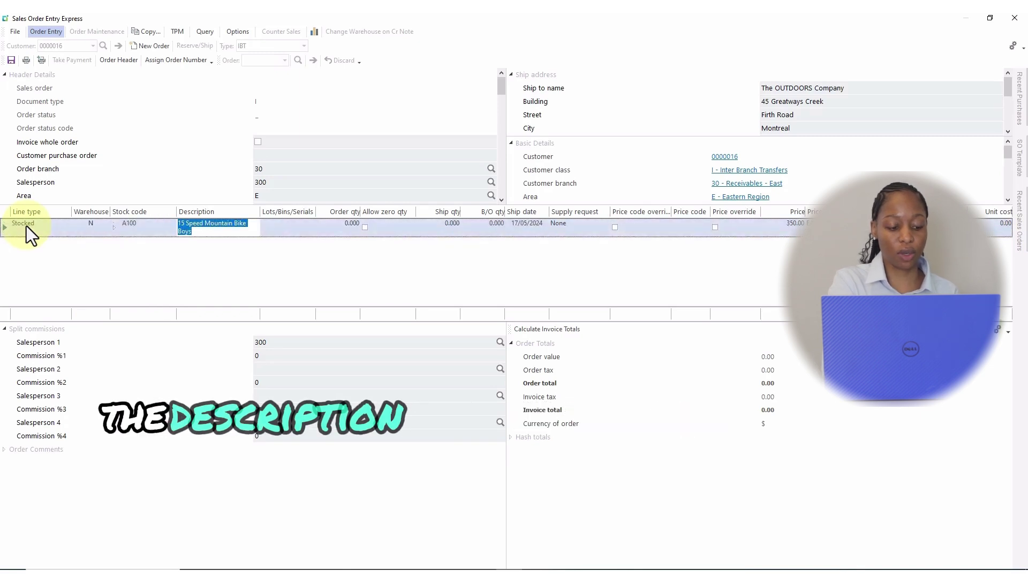
pyautogui.press('Tab')
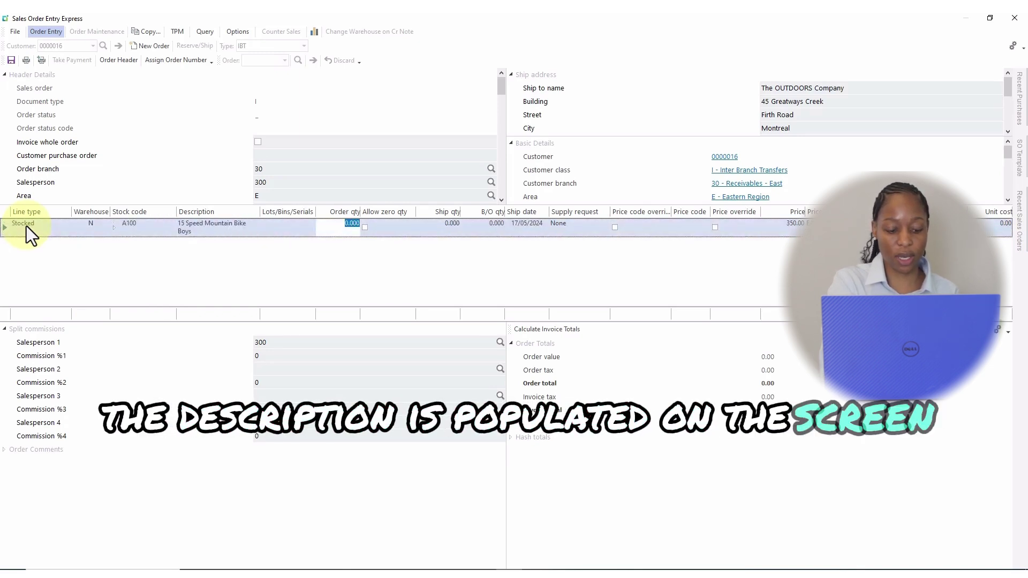
pyautogui.write('5')
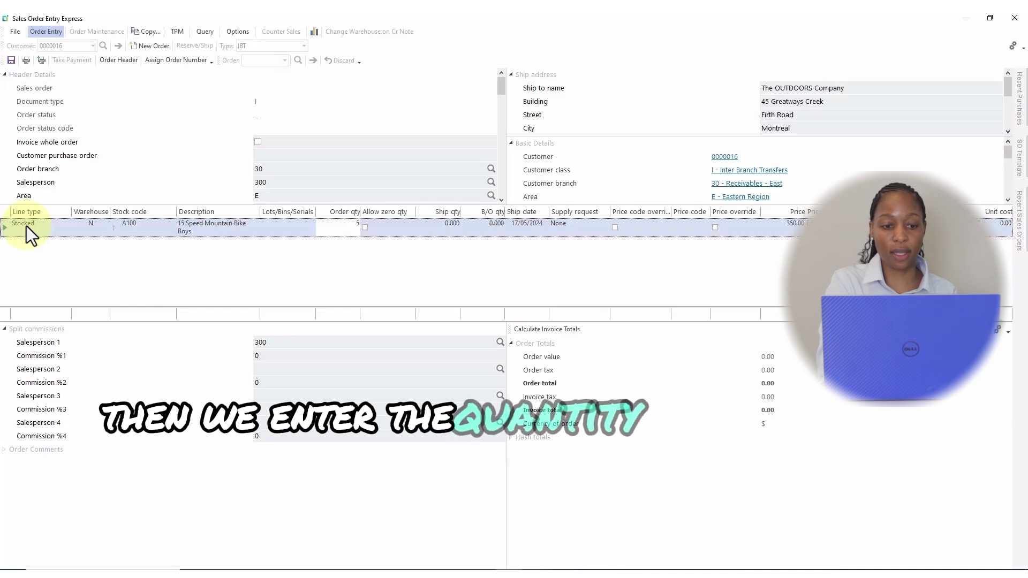
pyautogui.press('Tab')
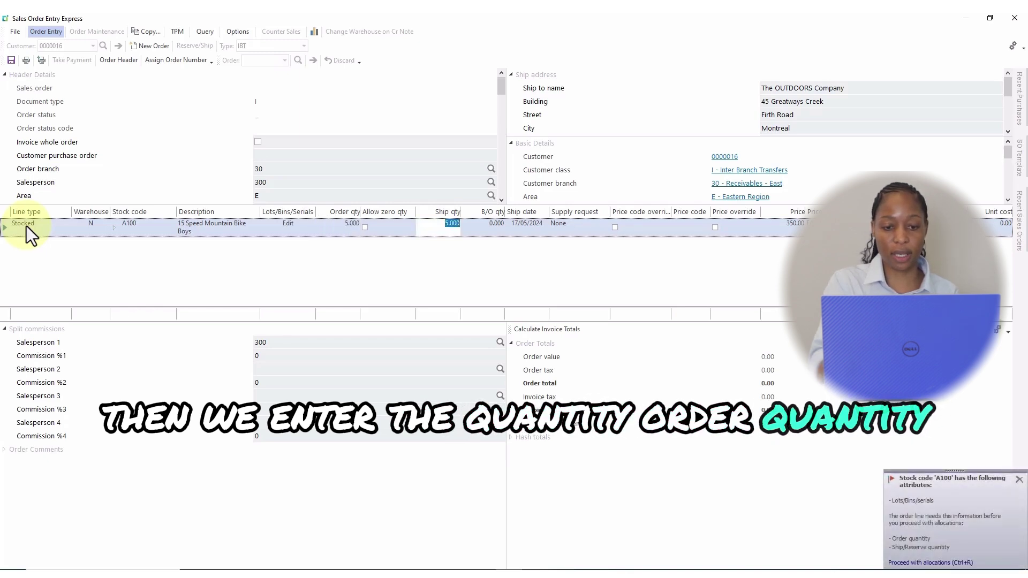
# Step: Allocate all 5 A100 units from bin N, giving ship quantity 5.000 with no back order
pyautogui.click(937, 563)
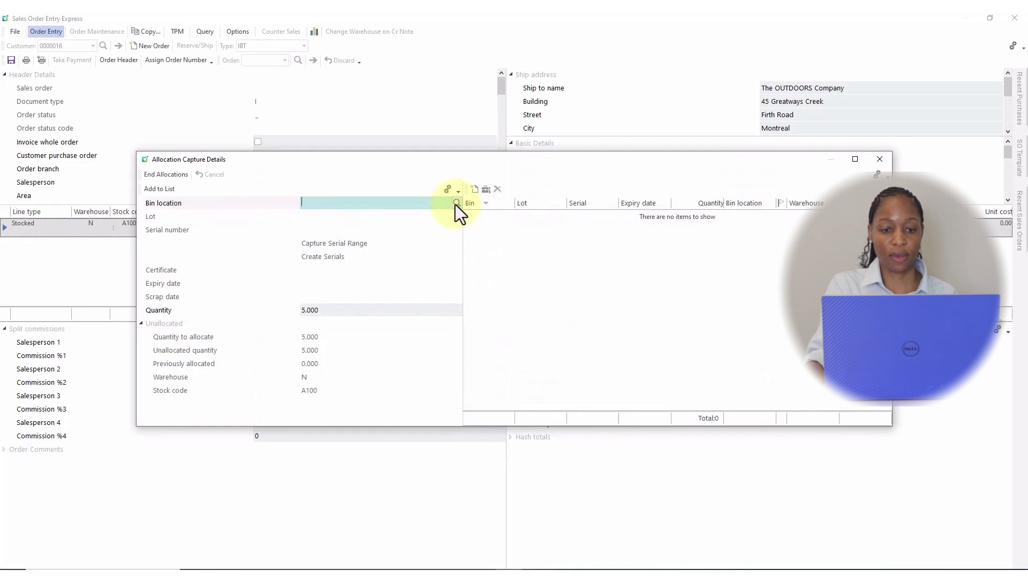
pyautogui.click(456, 205)
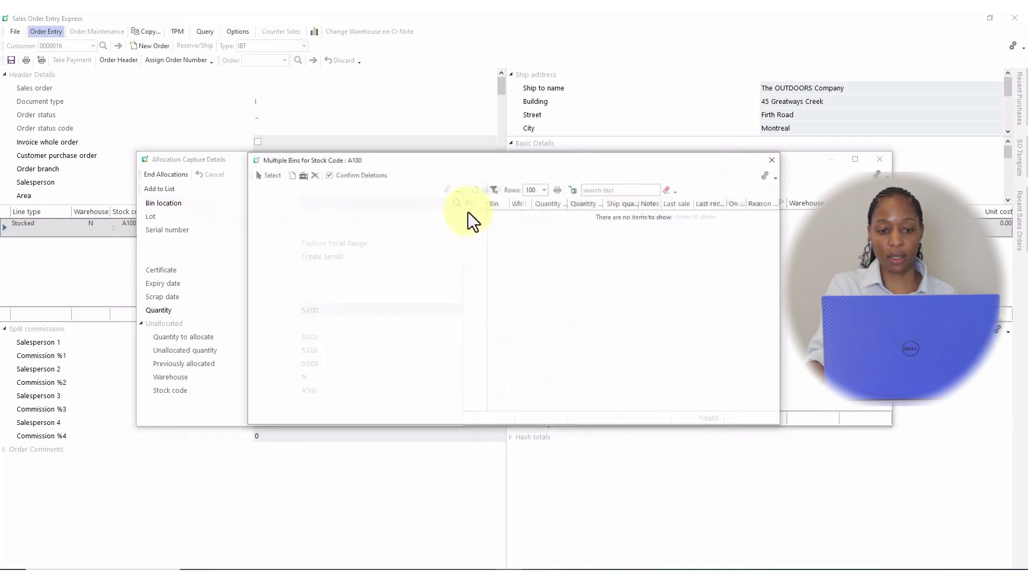
pyautogui.click(262, 174)
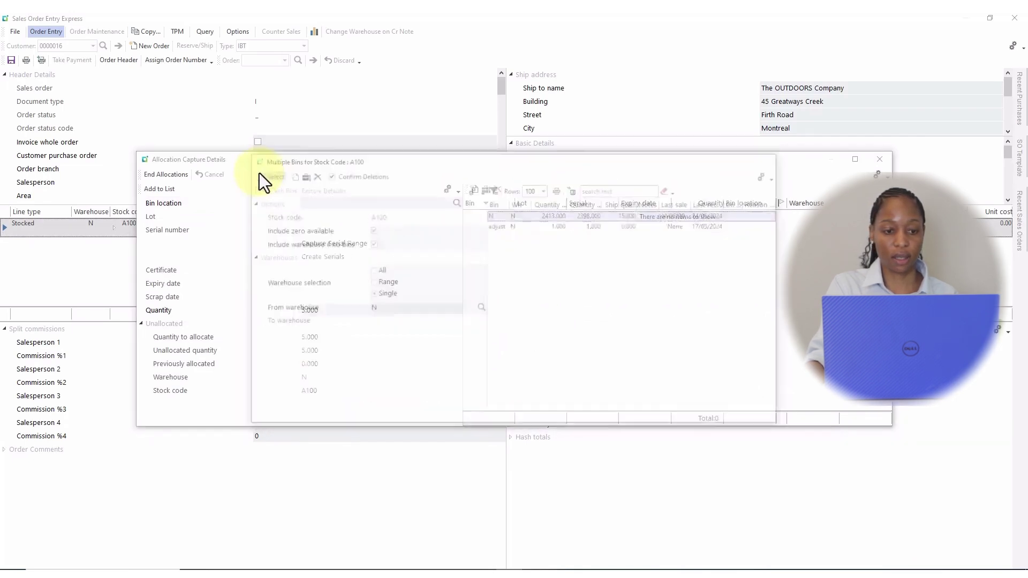
pyautogui.click(156, 190)
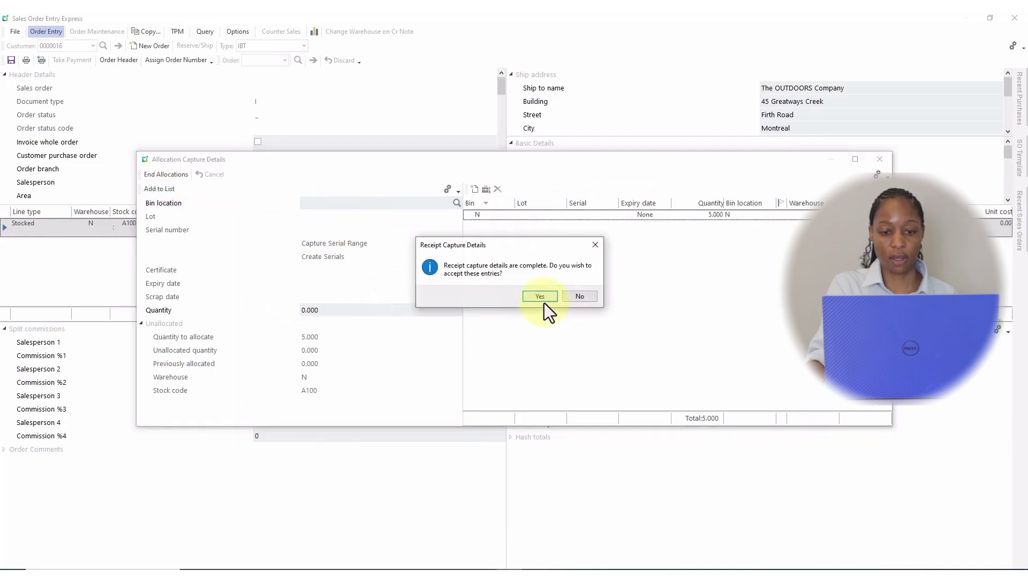
pyautogui.click(541, 299)
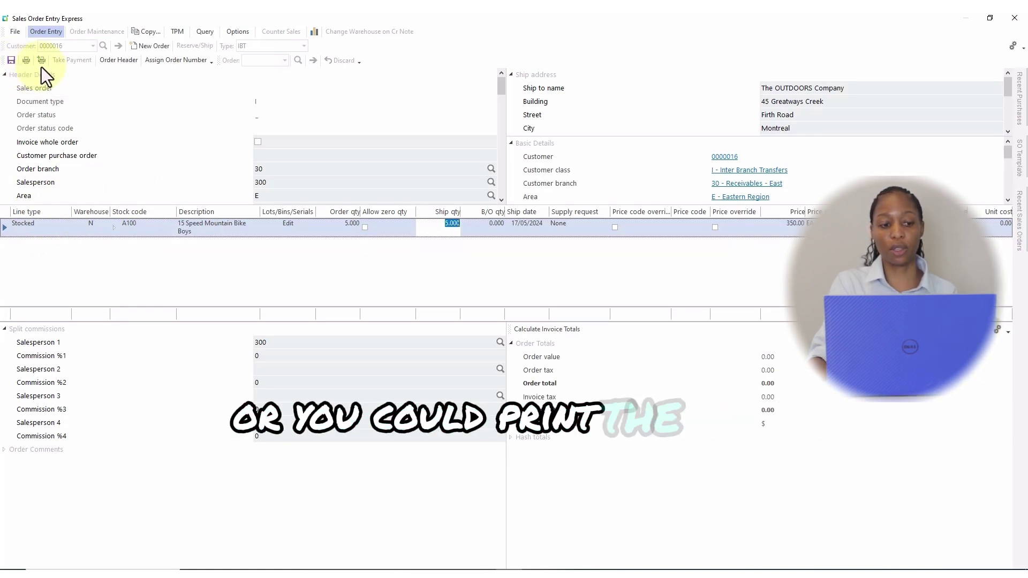
# Step: Save the IBT order without printing and close Sales Order Entry Express
pyautogui.click(10, 60)
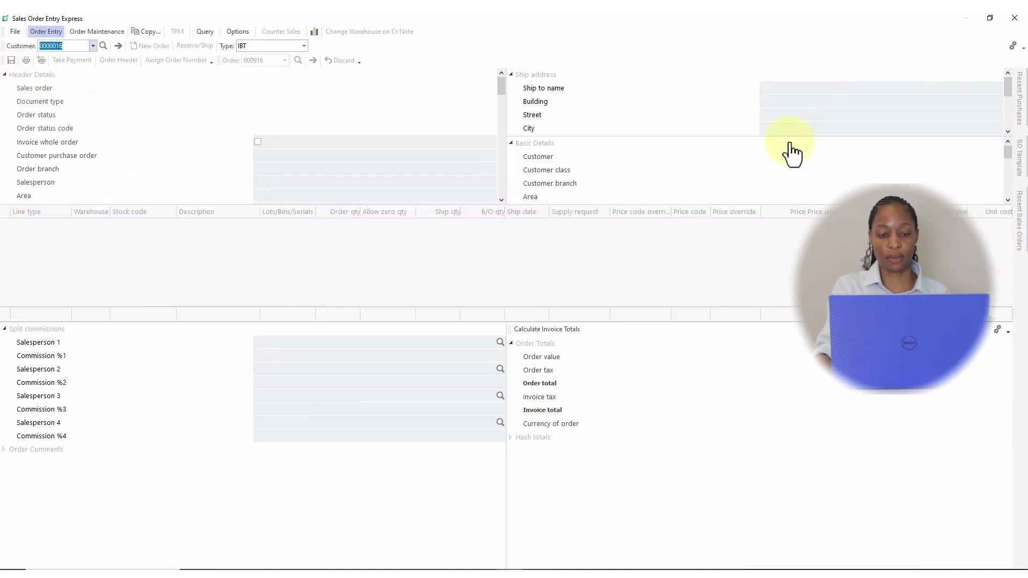
pyautogui.click(1020, 18)
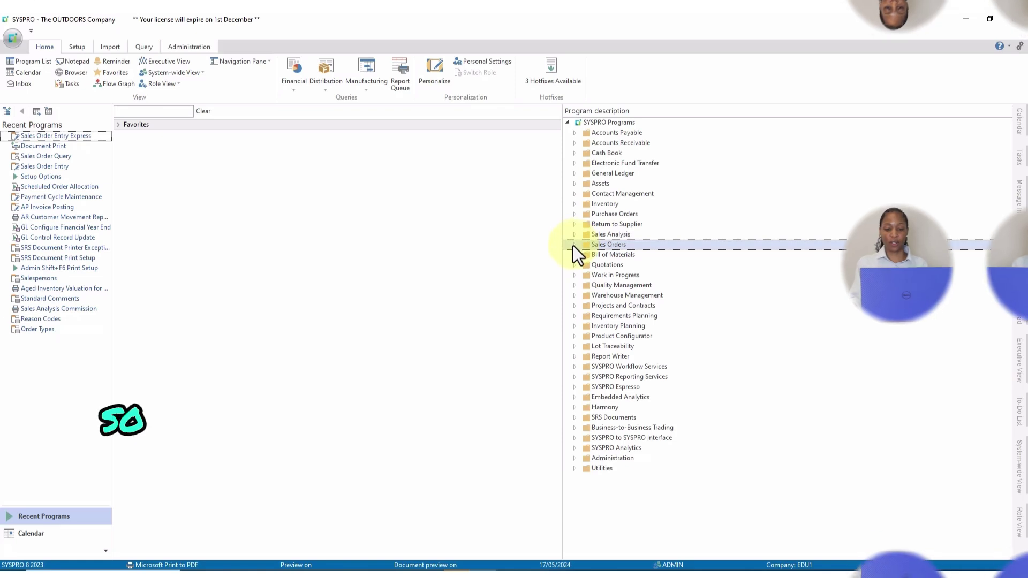
# Step: Launch Sales Order Entry Express from Sales Orders > Sales Order Processing in a maximized window
pyautogui.click(574, 245)
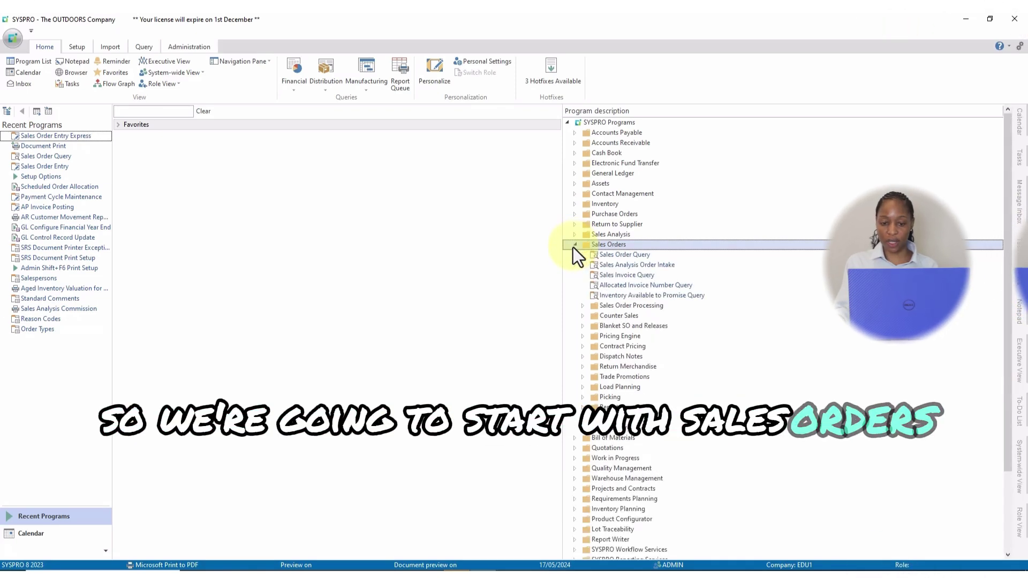
pyautogui.click(582, 305)
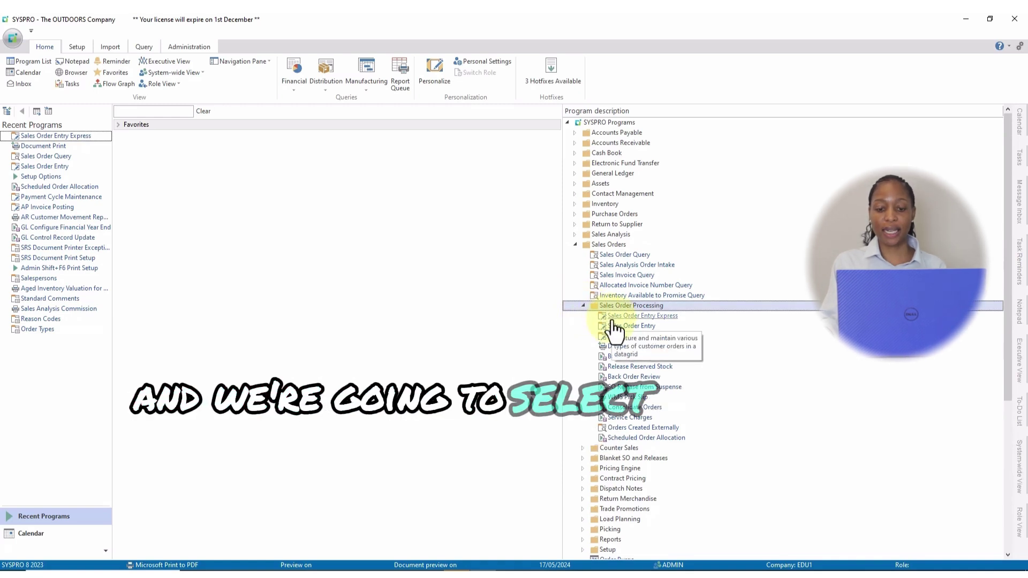
pyautogui.click(648, 317)
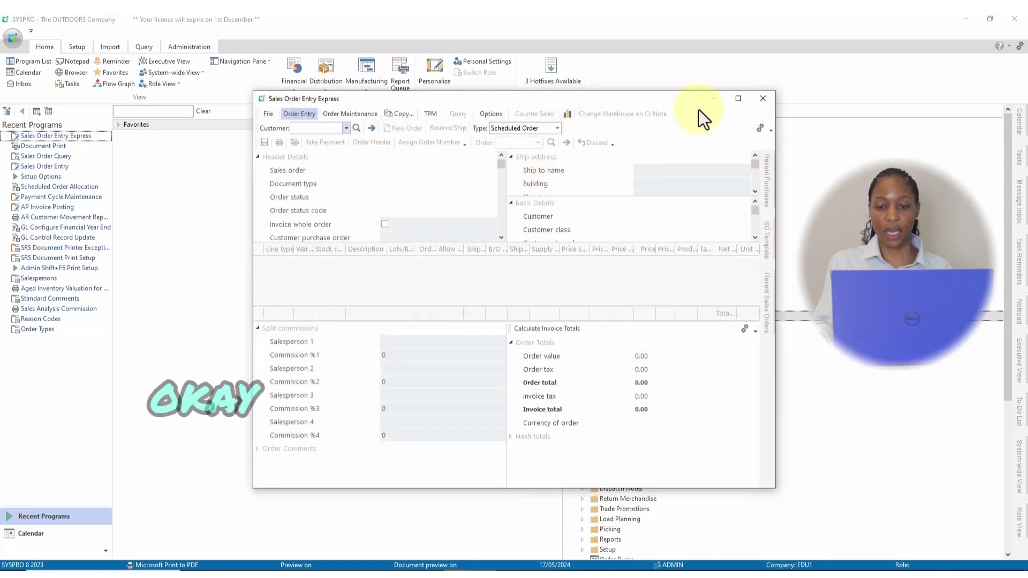
pyautogui.click(738, 99)
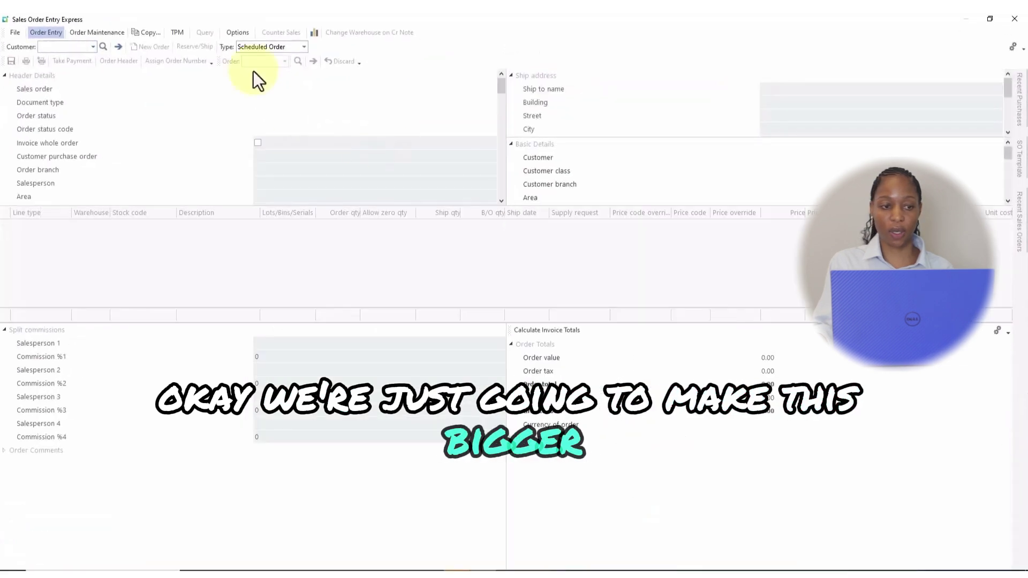
# Step: Create a Supply Chain Transfer order moving stock from warehouse E to warehouse S
pyautogui.click(304, 48)
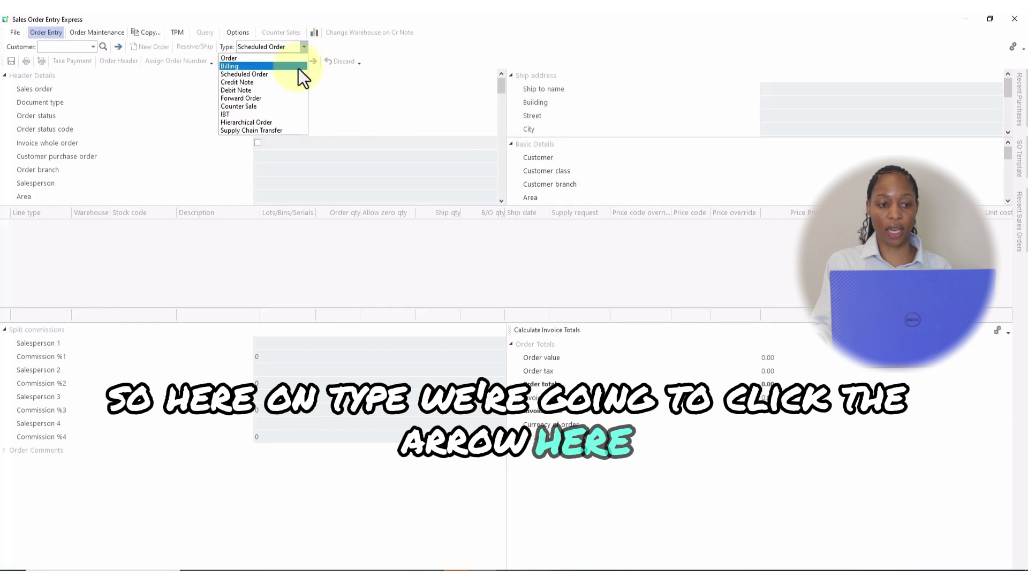
pyautogui.click(289, 130)
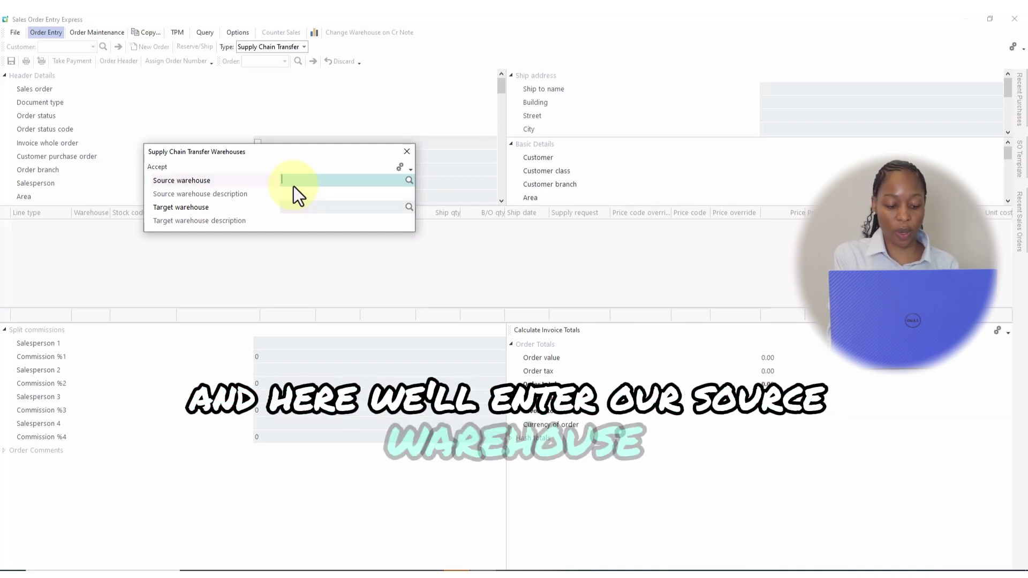
pyautogui.write('E')
pyautogui.press('Tab')
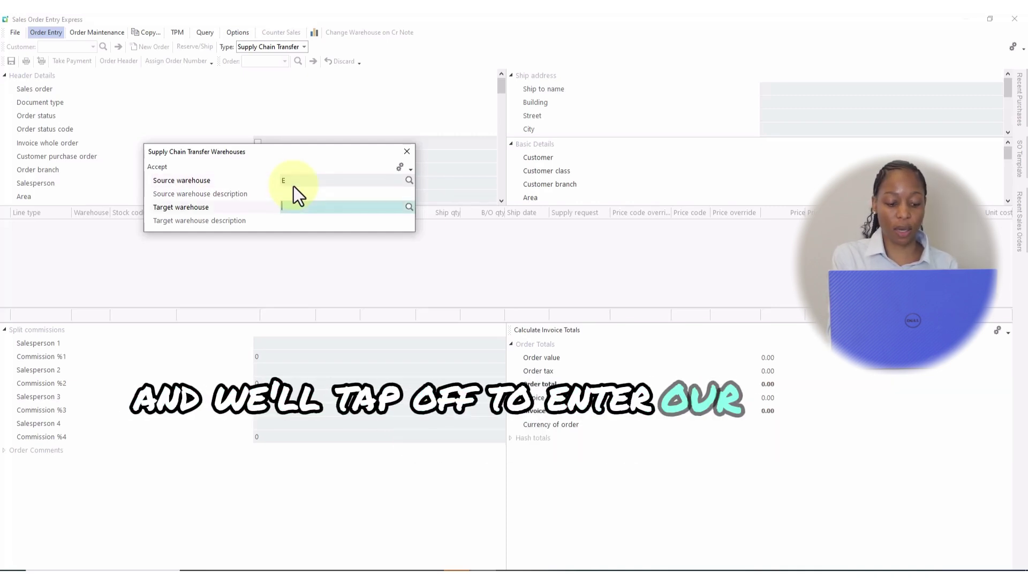
pyautogui.write('S')
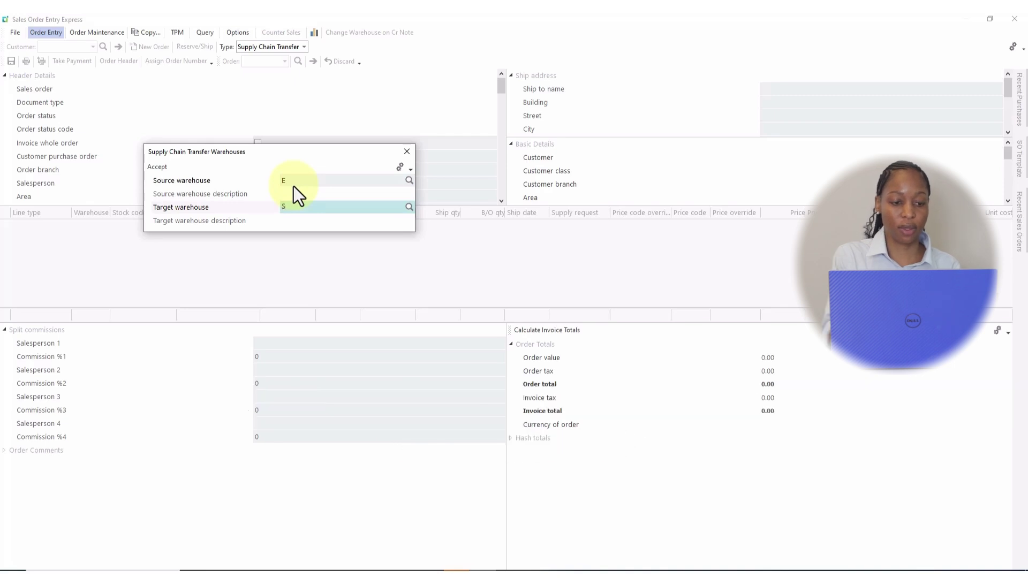
pyautogui.click(161, 168)
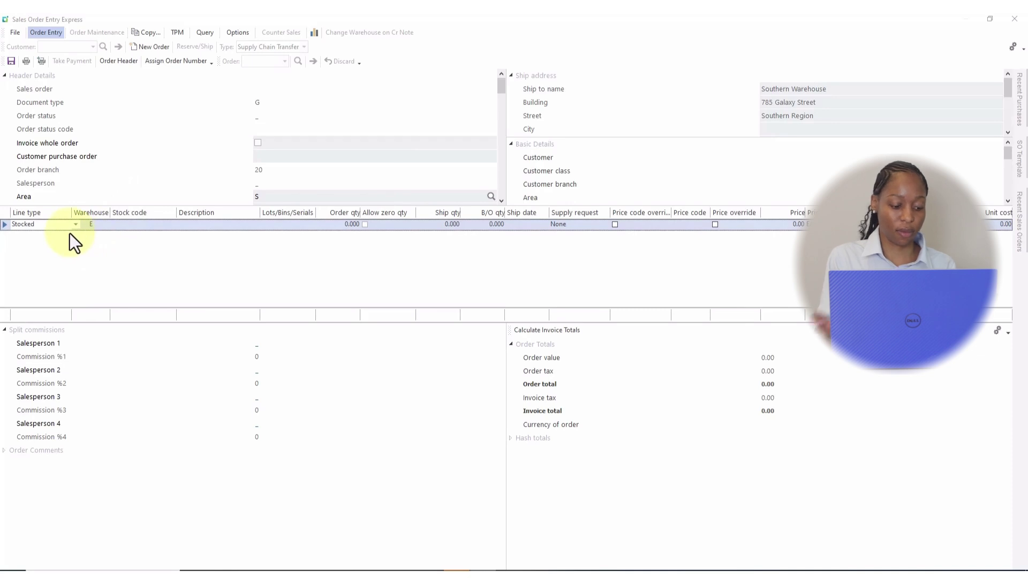
# Step: Add a warehouse E transfer line for stock code A100 with order quantity 2
pyautogui.write('A1')
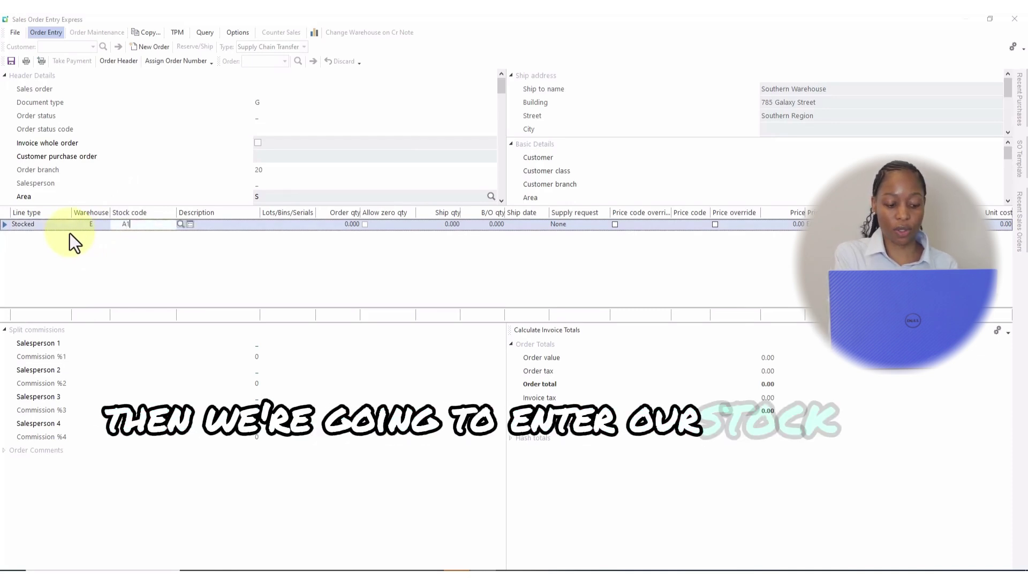
pyautogui.write('00')
pyautogui.press('Return')
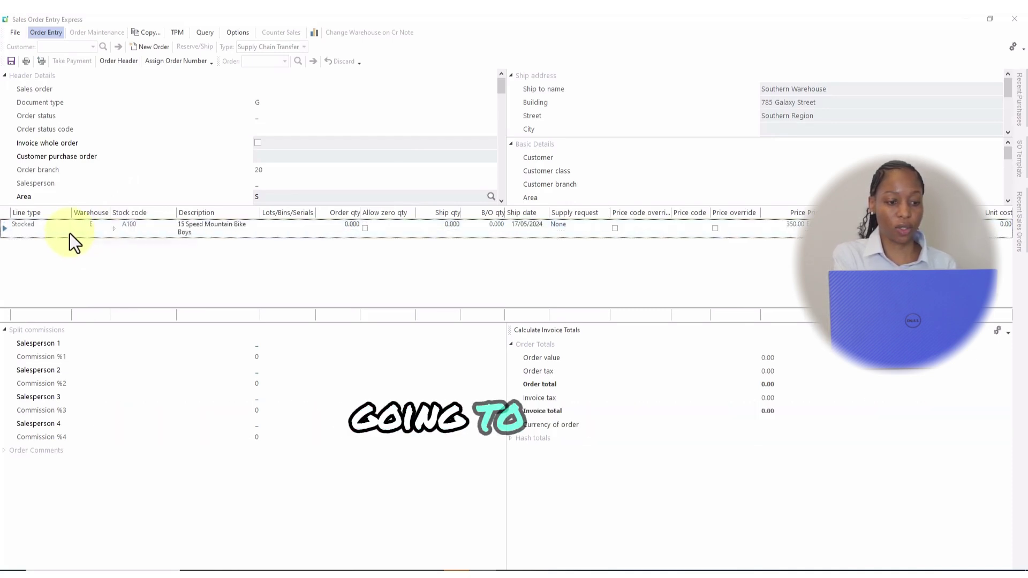
pyautogui.press('Tab')
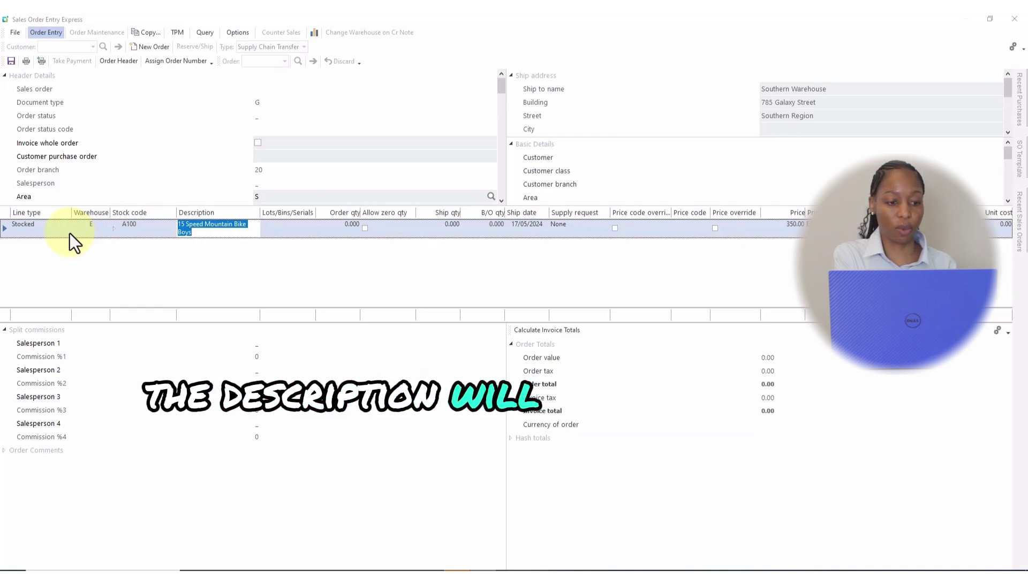
pyautogui.press('Tab')
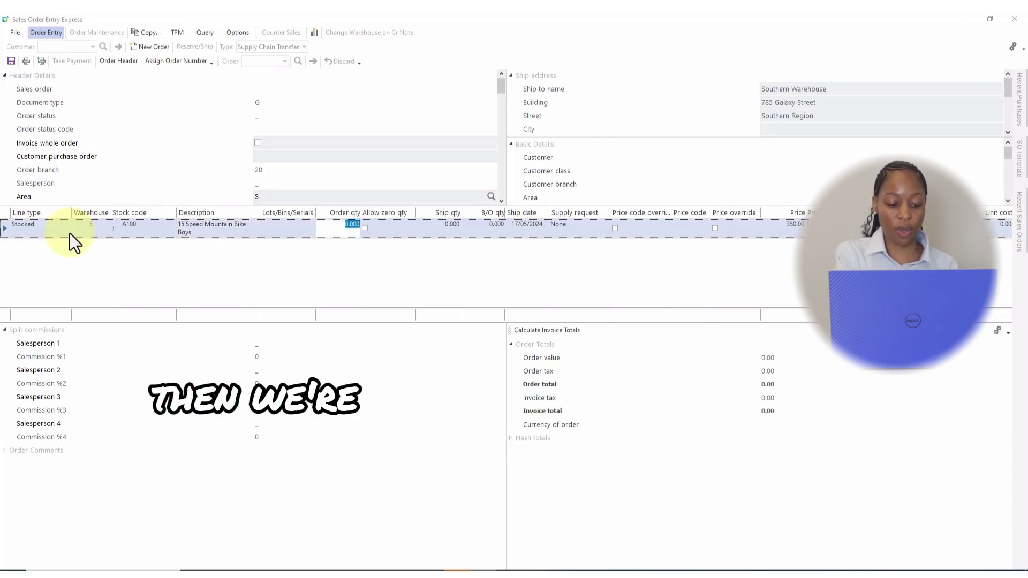
pyautogui.write('2')
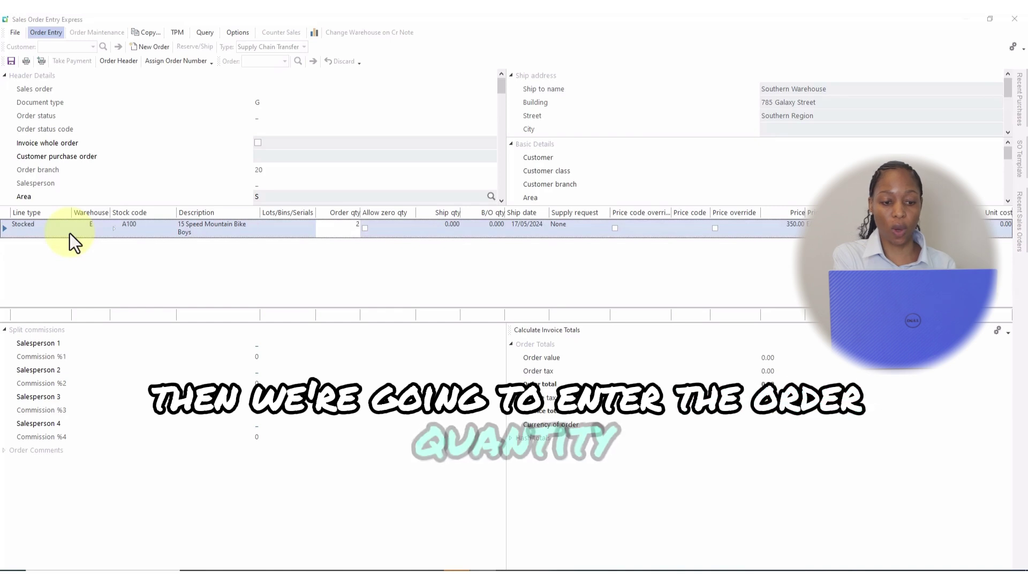
pyautogui.press('Tab')
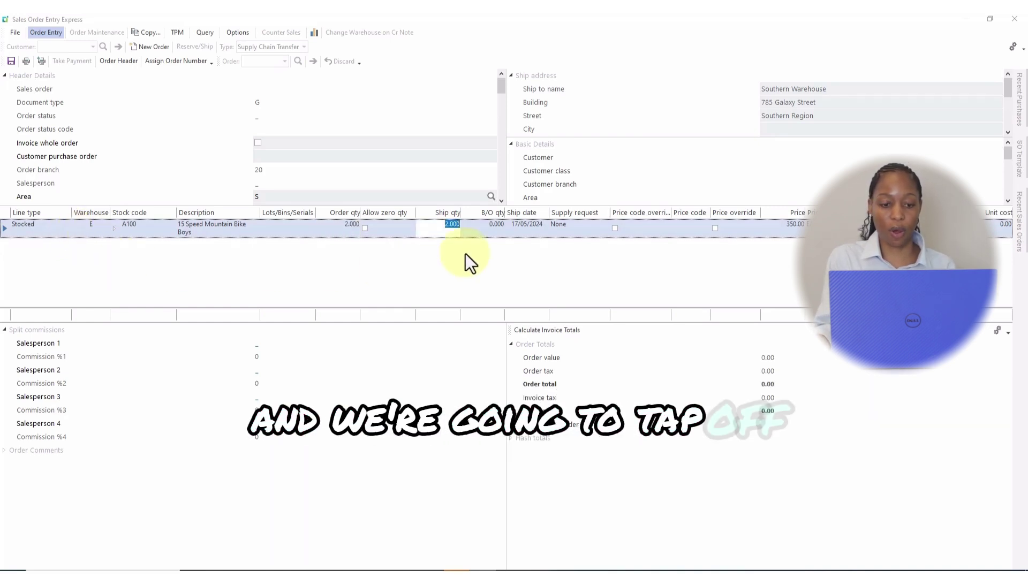
# Step: Save the transfer order with Release for picking and dismiss the next-order warehouse prompt
pyautogui.click(11, 63)
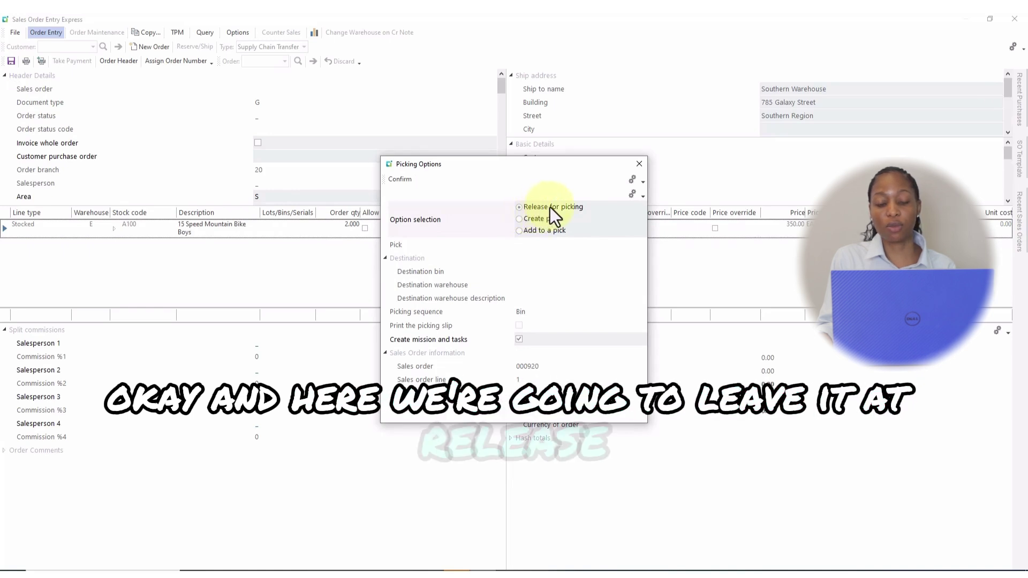
pyautogui.click(409, 184)
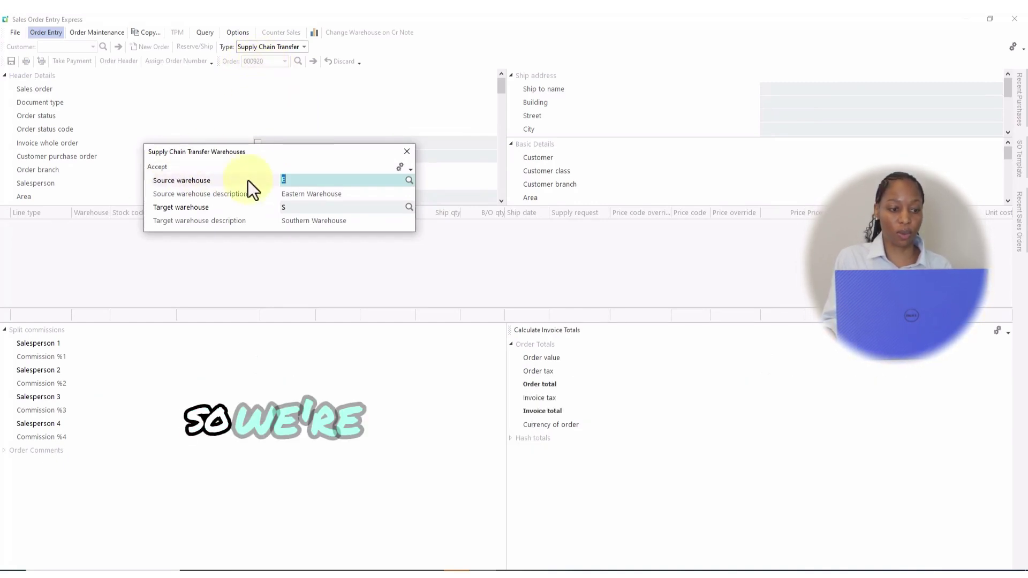
pyautogui.click(407, 151)
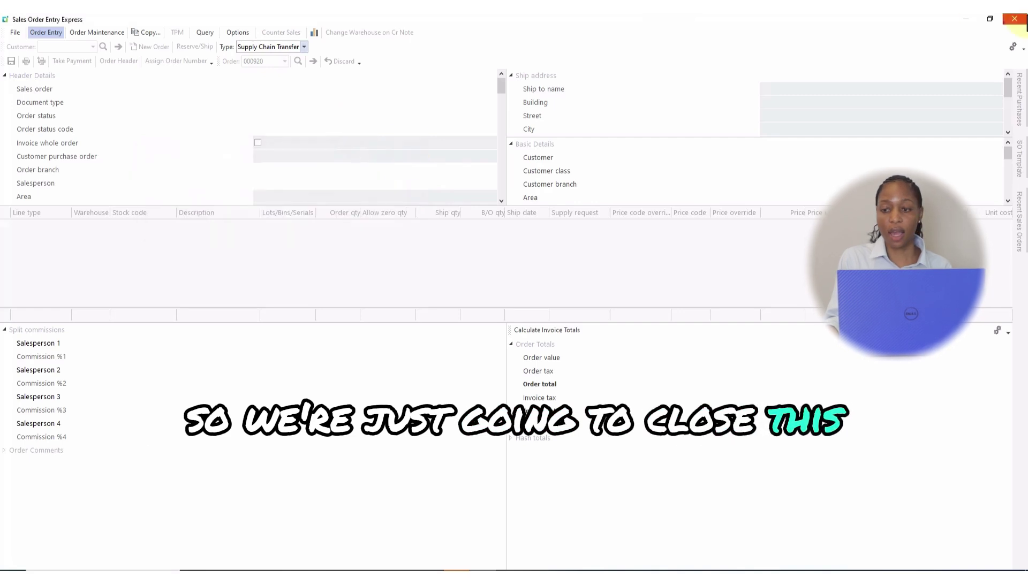
# Step: Close order entry and open S/O Release from Suspense under Sales Orders > Sales Order Processing
pyautogui.click(1016, 20)
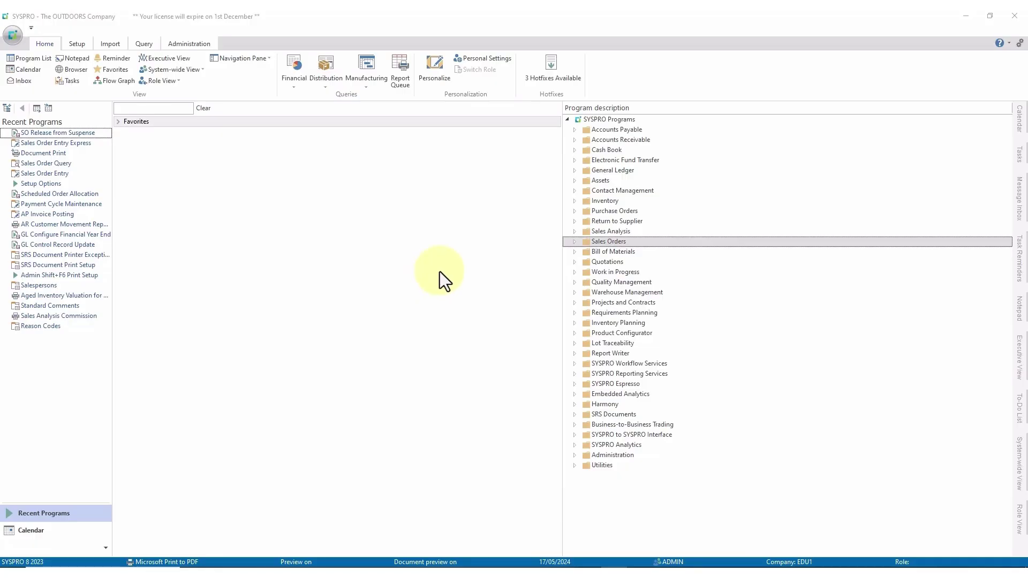
pyautogui.click(575, 243)
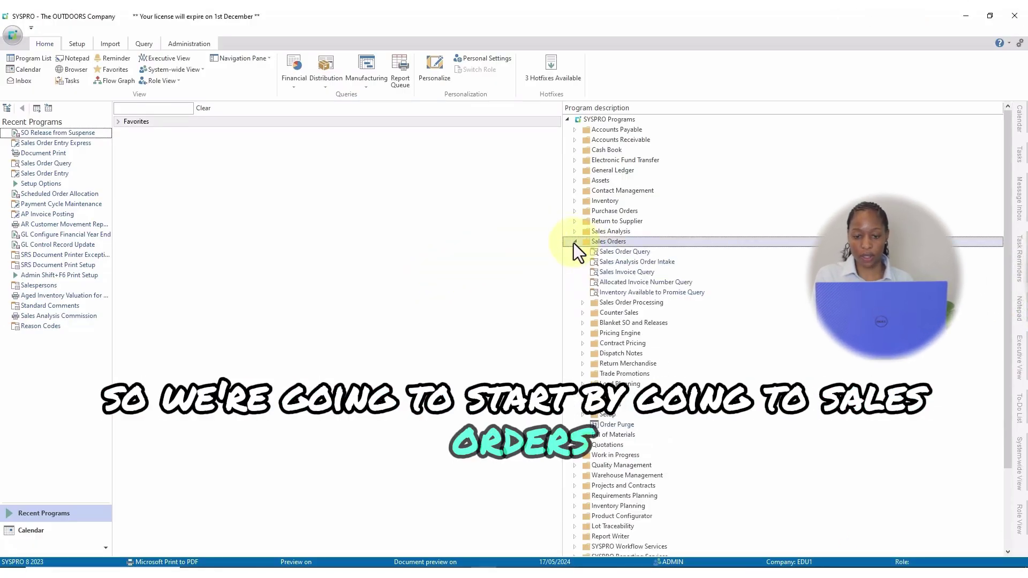
pyautogui.click(583, 303)
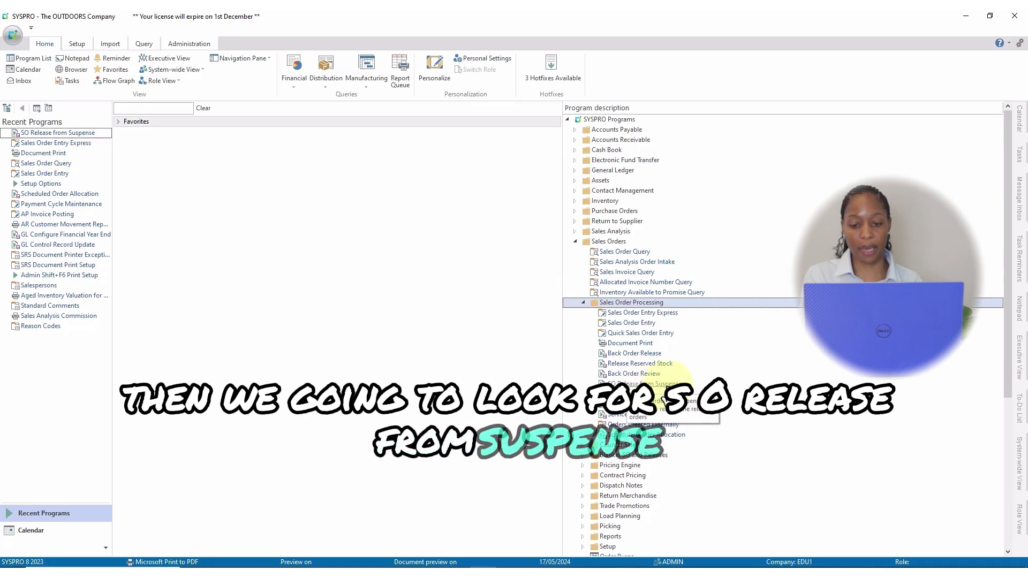
pyautogui.doubleClick(664, 384)
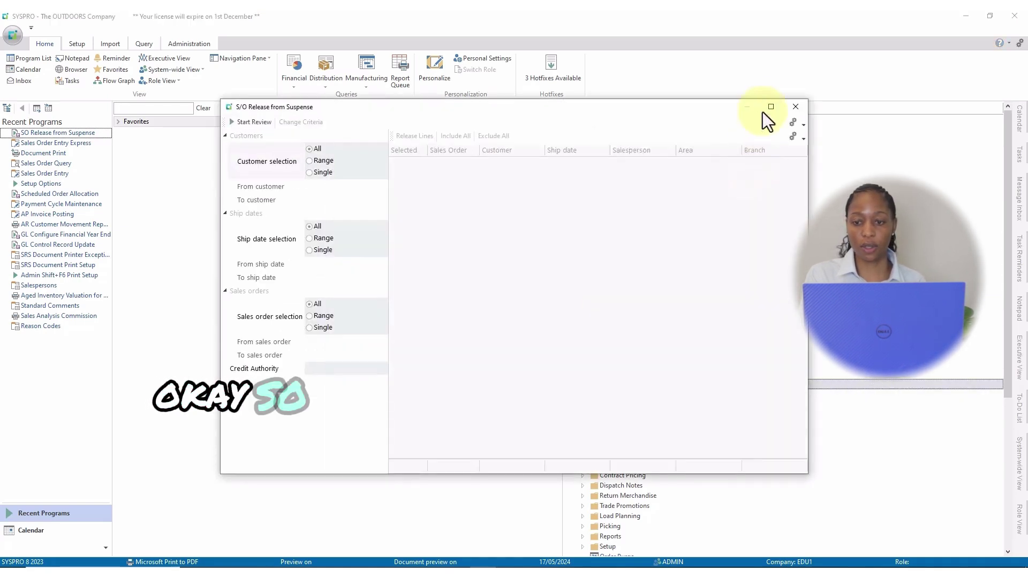
# Step: Enter the credit authority code and review the three sales orders held in suspense
pyautogui.click(770, 107)
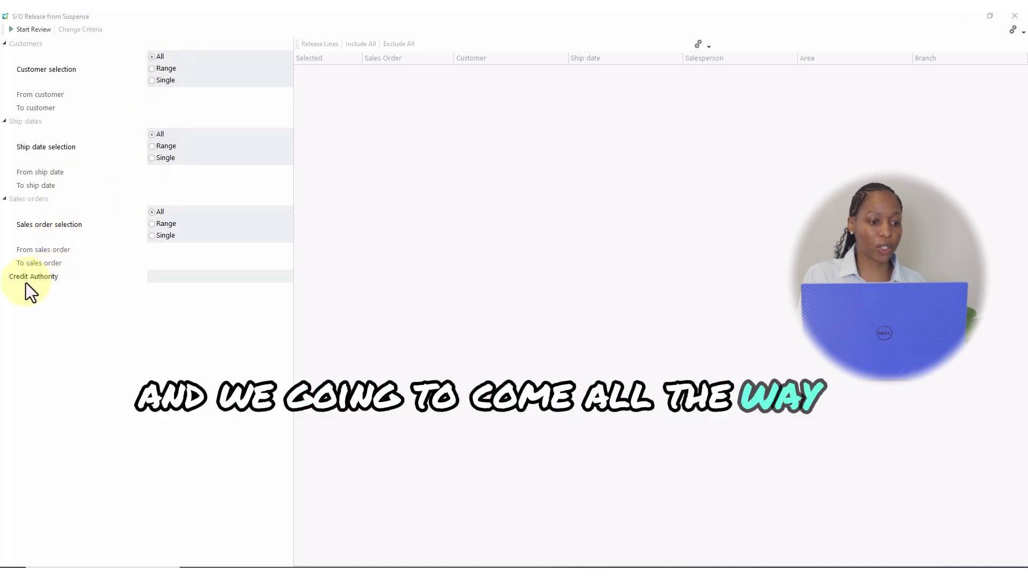
pyautogui.click(174, 279)
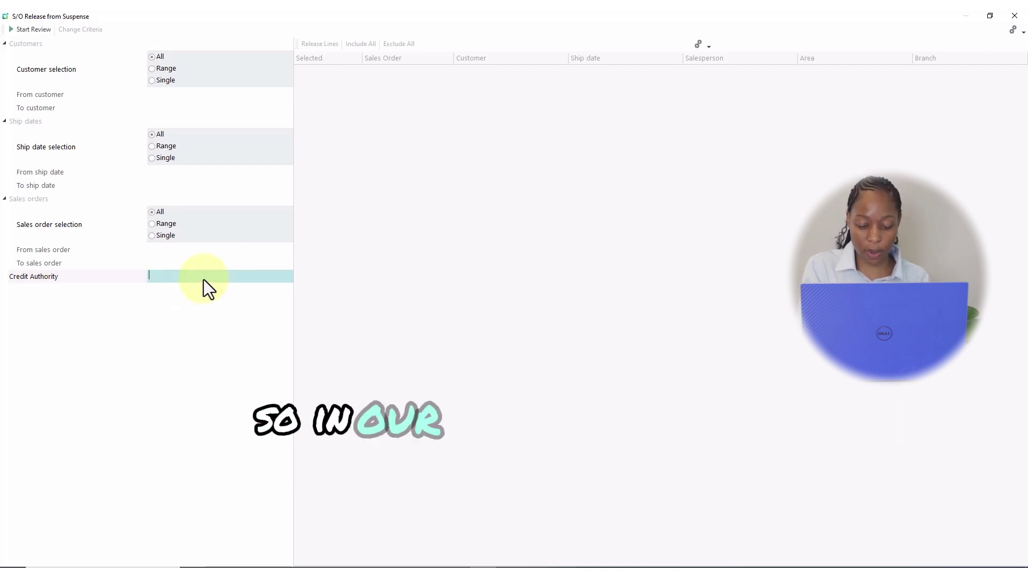
pyautogui.write('JS1')
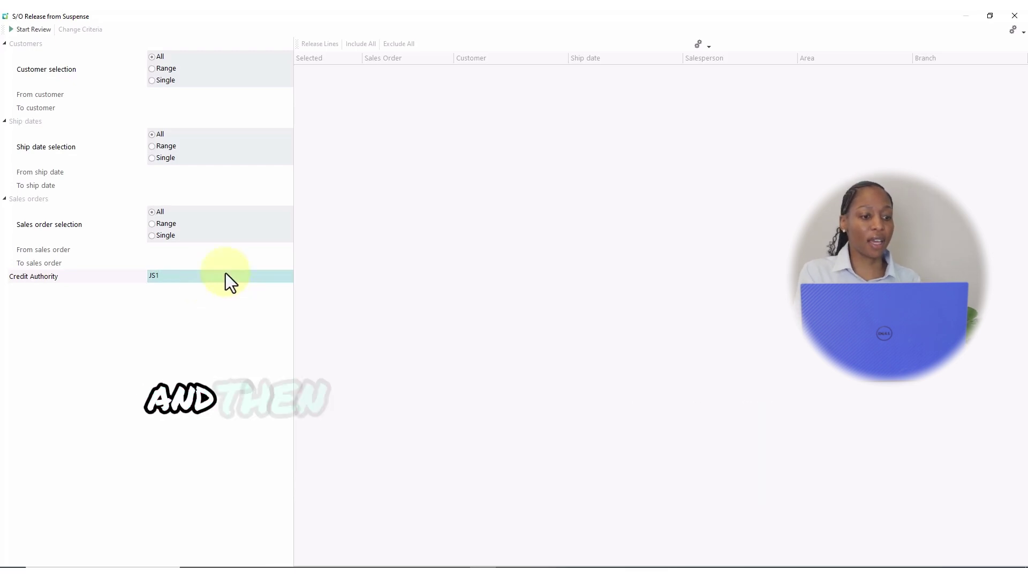
pyautogui.click(31, 32)
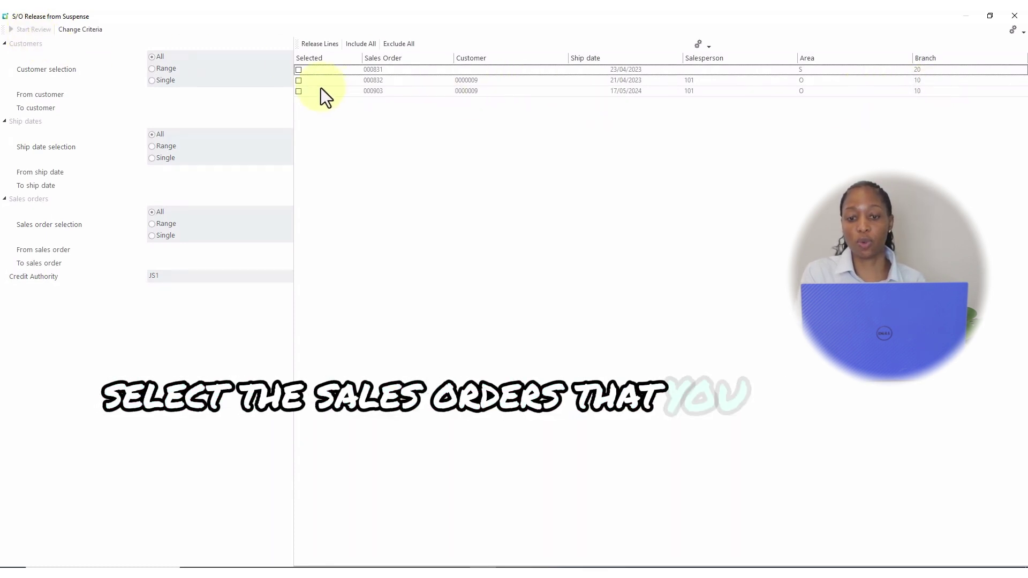
# Step: Tick orders 000831, 000832 and 000903, release their lines from suspense, then close the program
pyautogui.click(297, 81)
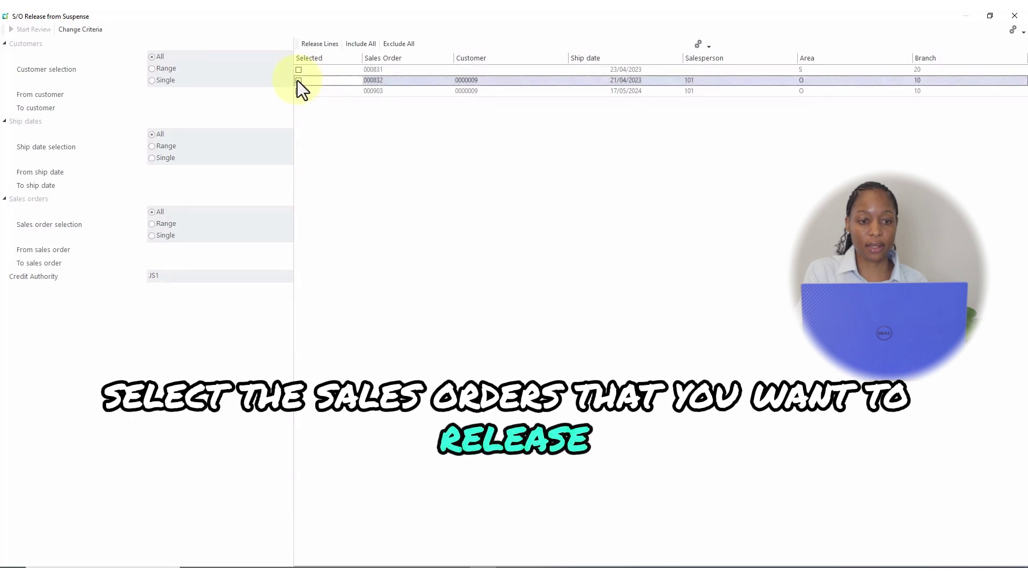
pyautogui.click(299, 90)
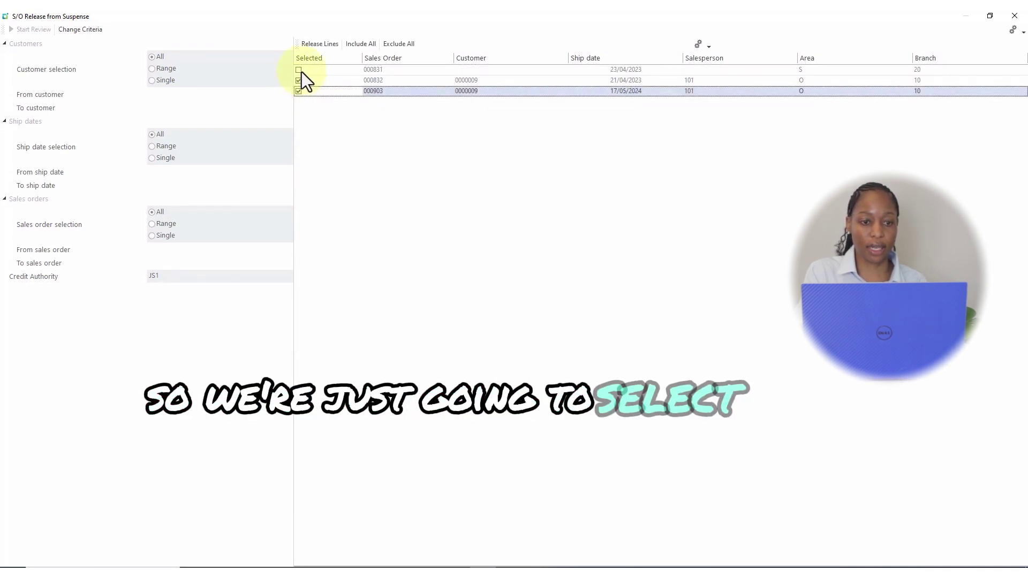
pyautogui.click(300, 72)
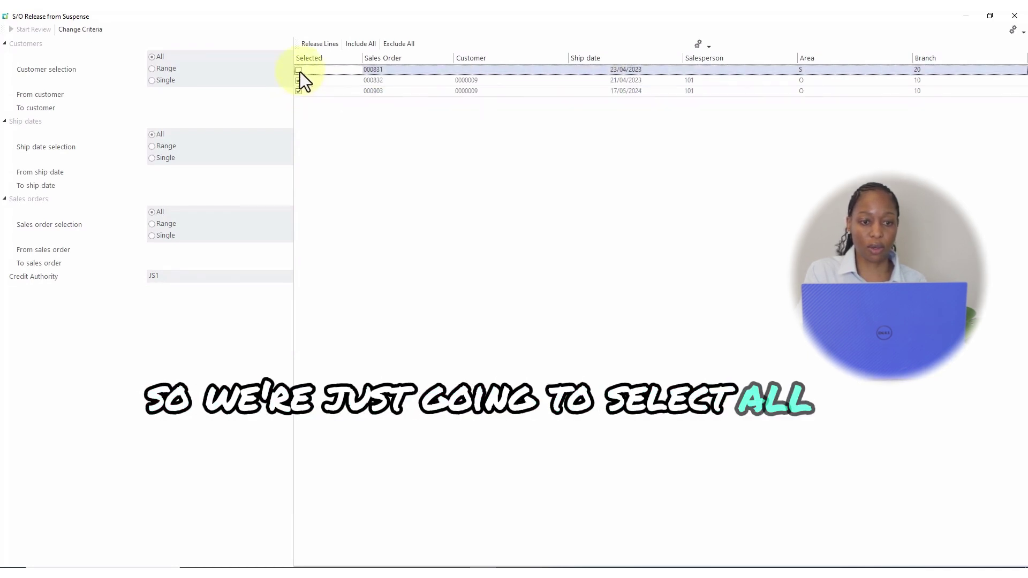
pyautogui.click(313, 47)
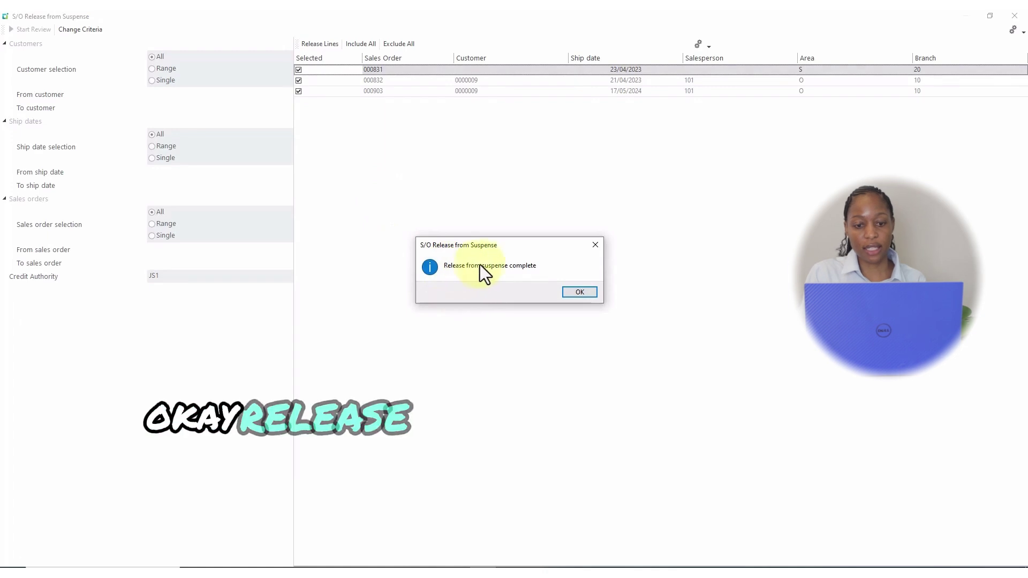
pyautogui.click(580, 292)
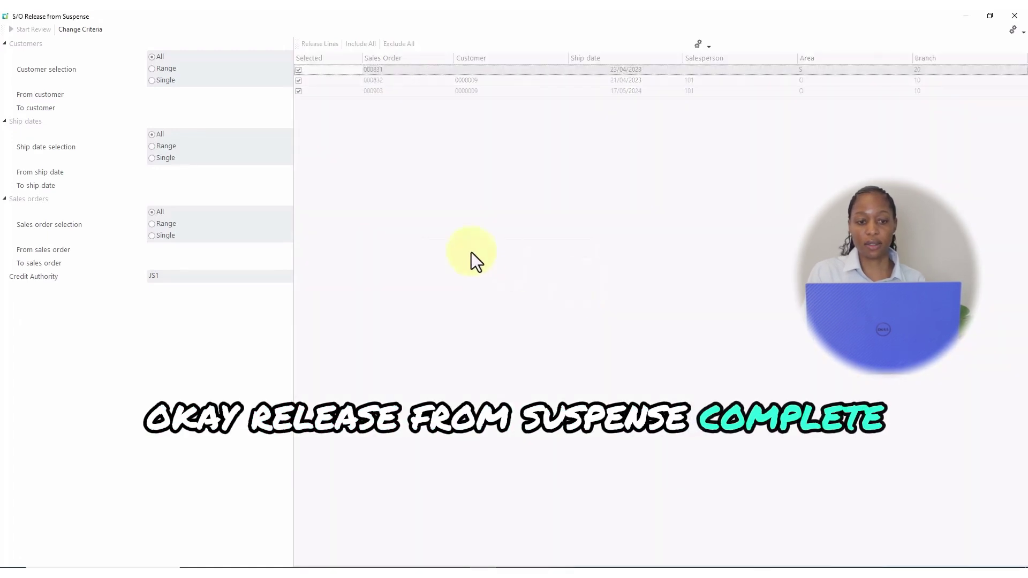
pyautogui.click(1018, 16)
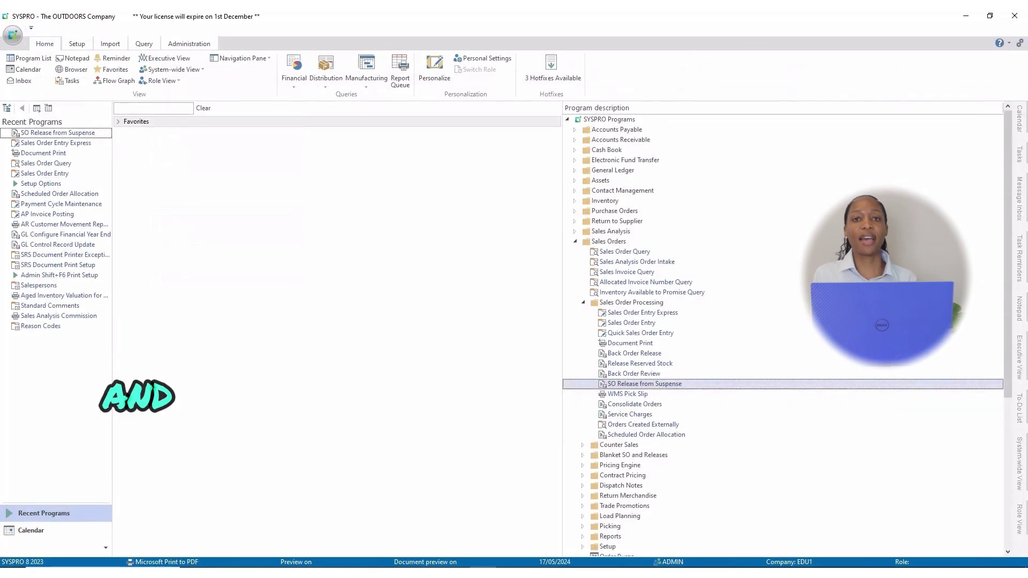